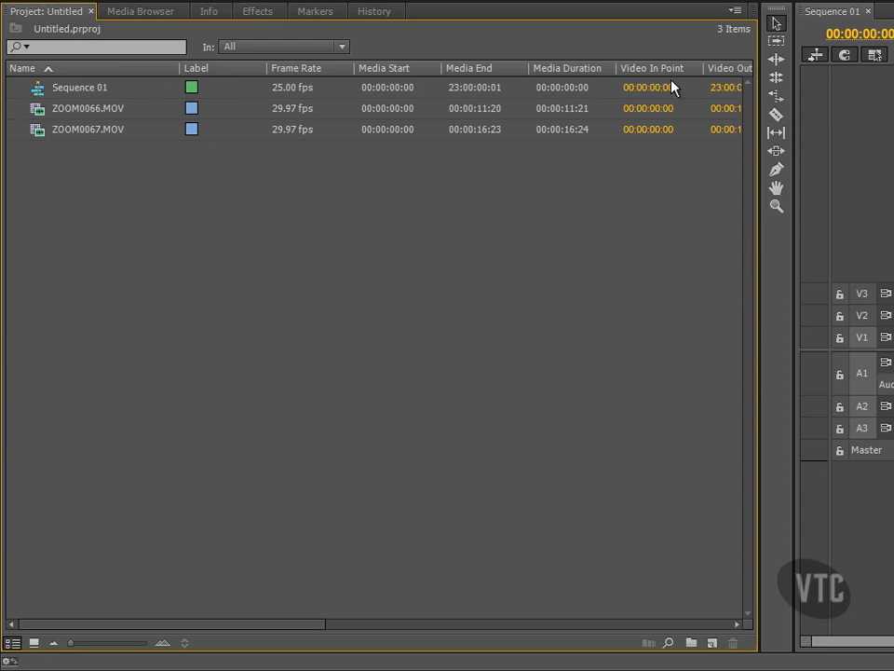
Step: Show the project's preview area and preview the ZOOM0066.MOV clip in it
left_click(735, 14)
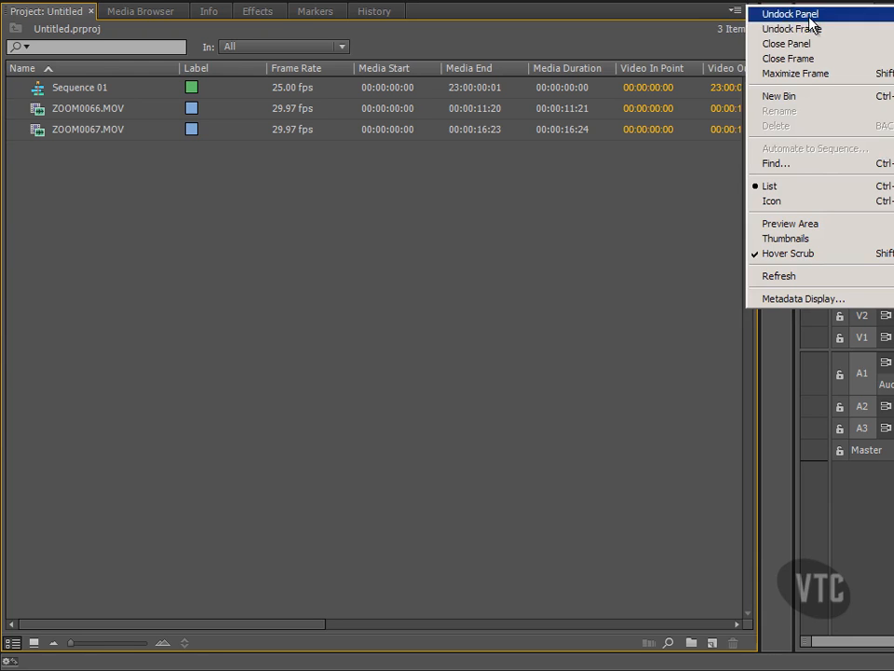
left_click(831, 224)
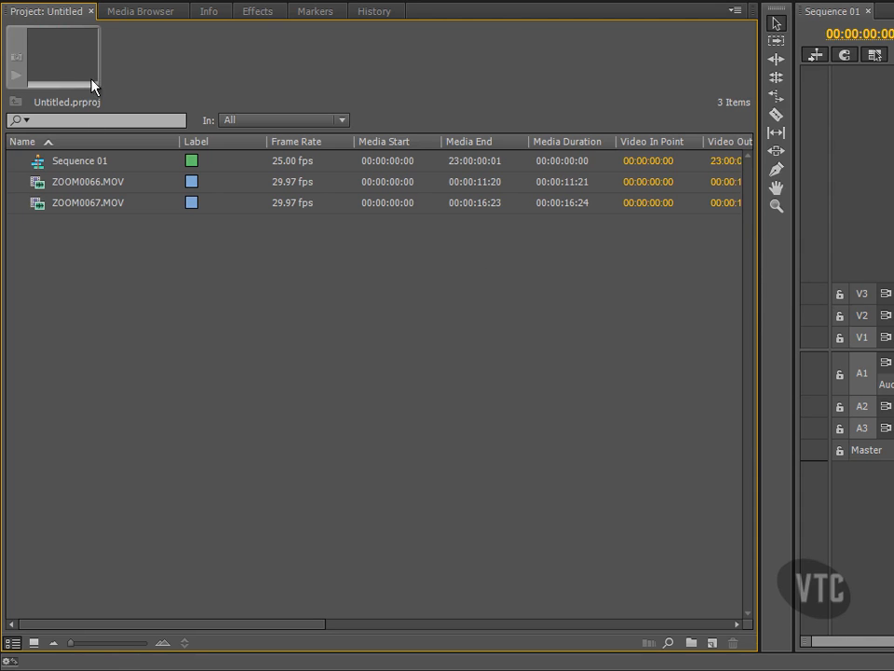
left_click(40, 183)
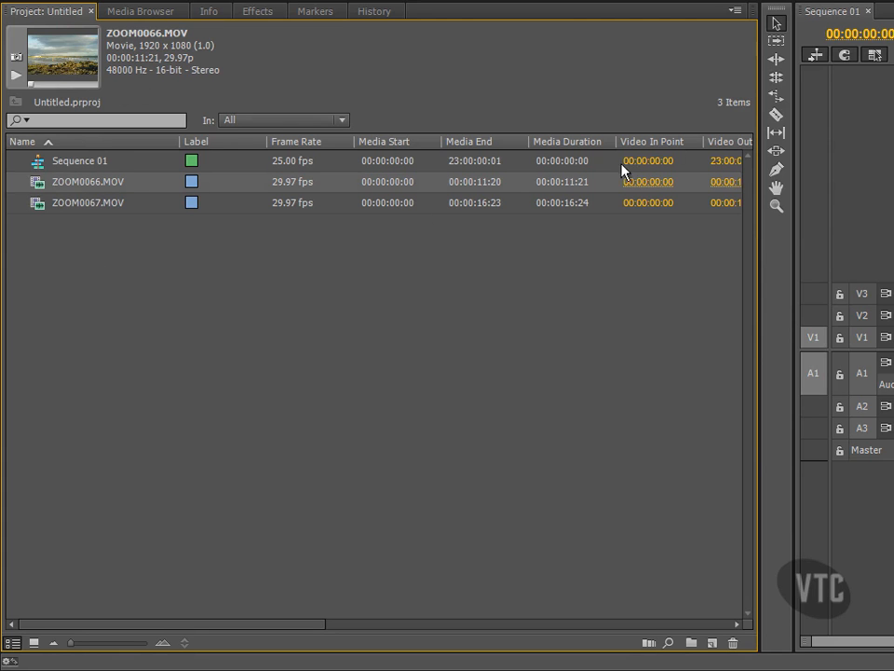
Step: Hide the project's preview area and clear the clip selection
left_click(733, 13)
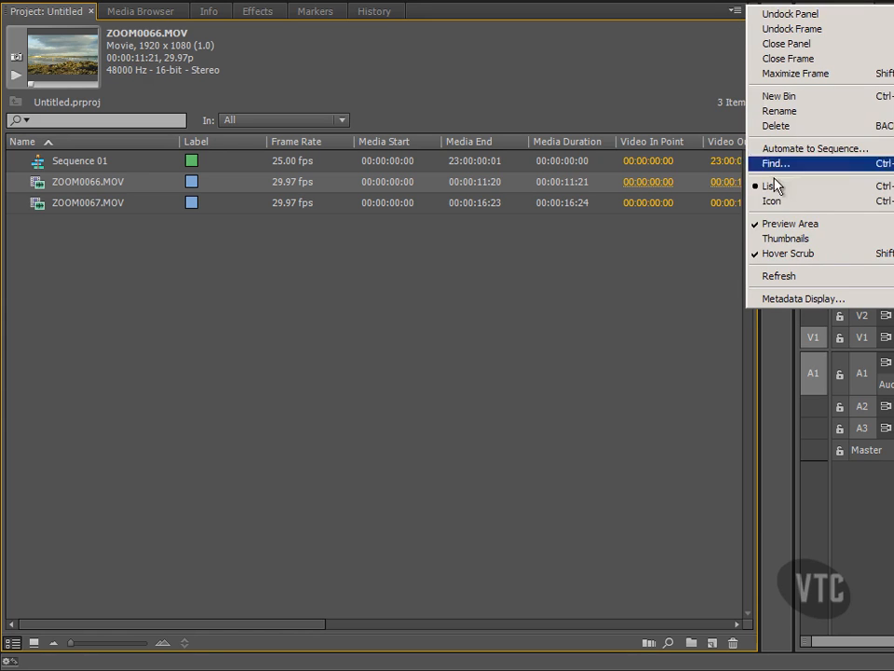
left_click(788, 224)
left_click(83, 179)
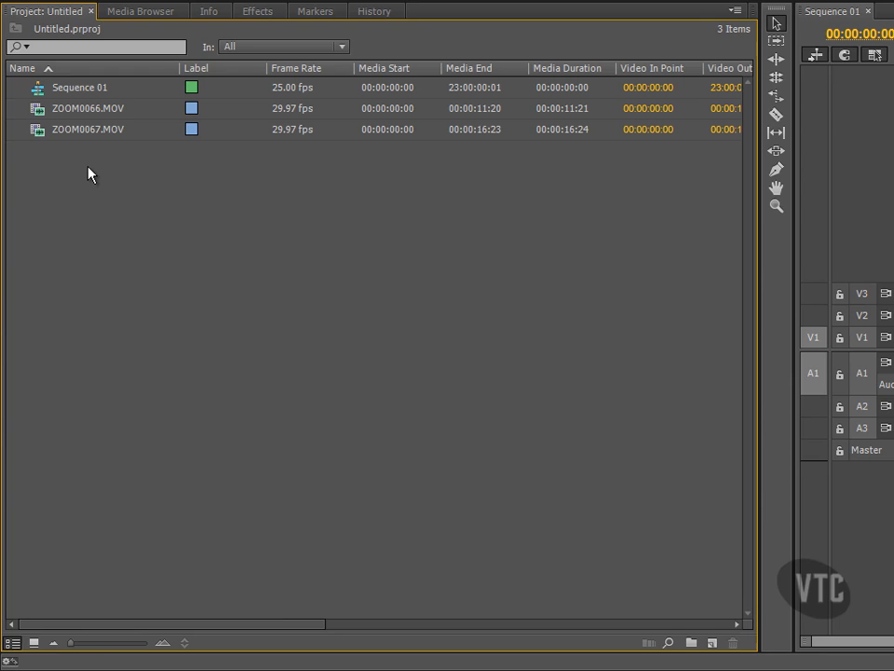
Step: Maximize the project frame to fill the workspace and look through the clips' metadata columns
left_click(731, 12)
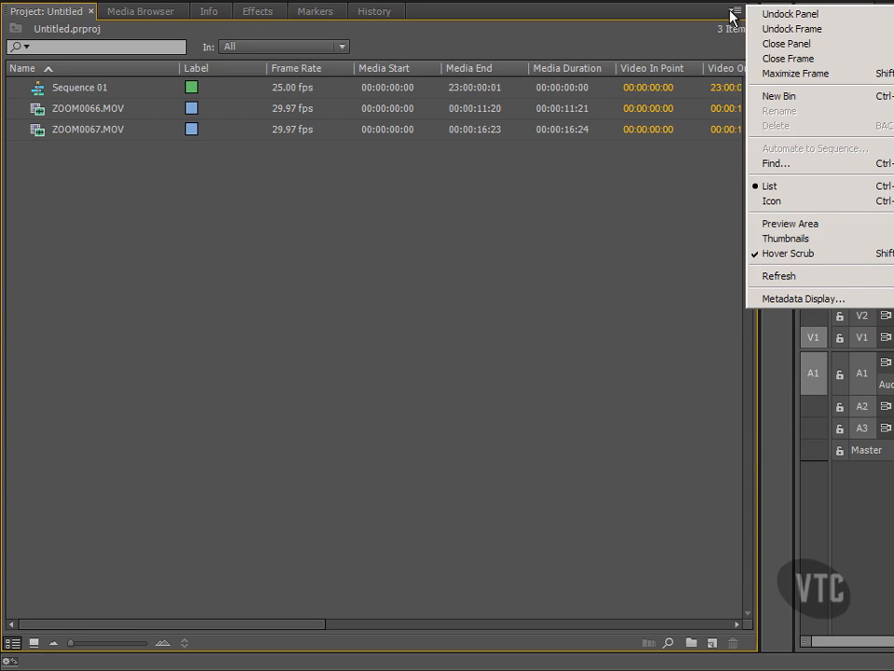
left_click(780, 75)
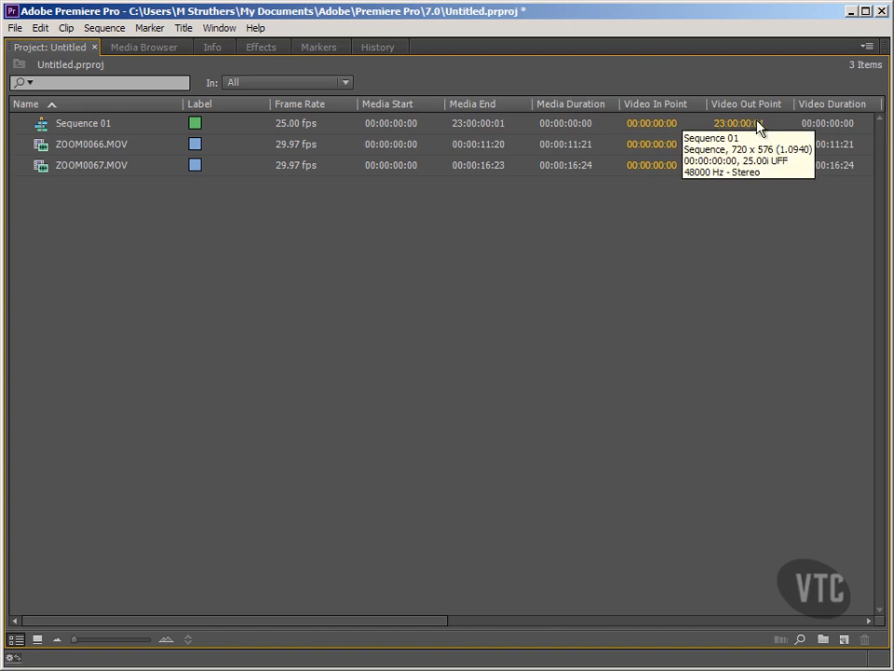
left_click_drag(447, 622, 156, 556)
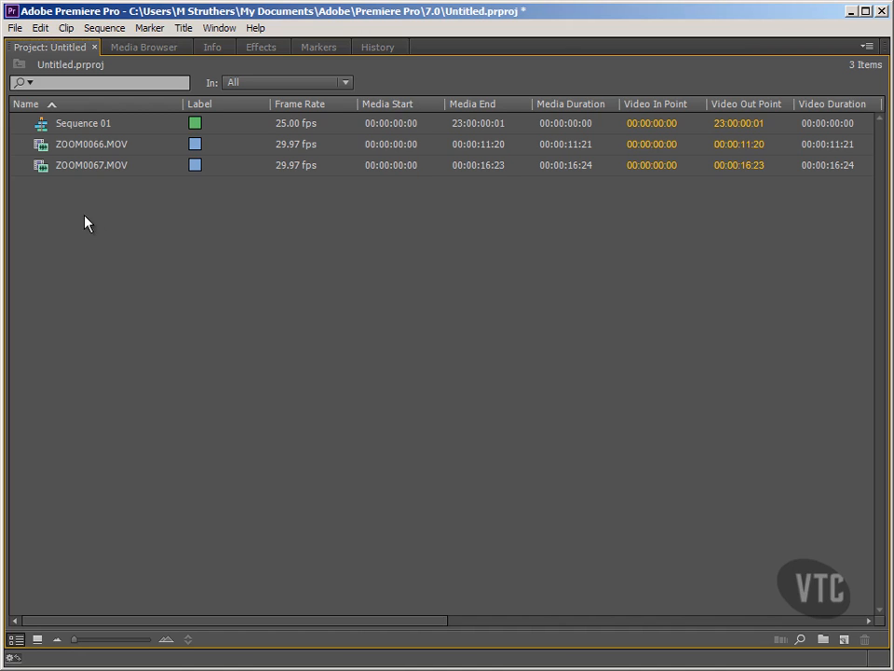
Step: Rename the ZOOM0066.MOV clip in the project as Beach 1.MOV
left_click(43, 147)
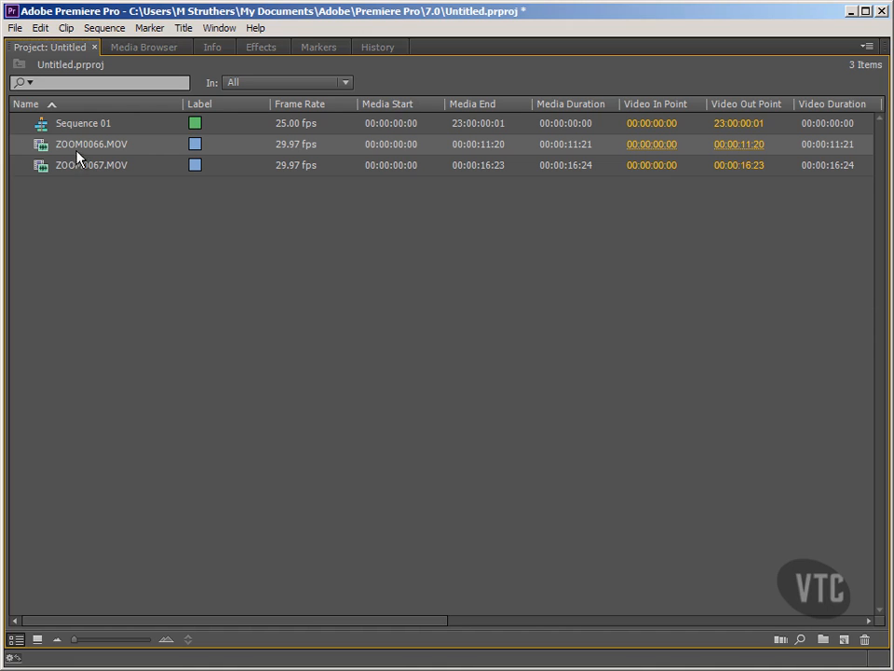
left_click(105, 144)
key("BackSpace")
key("BackSpace")
key("BackSpace")
key("BackSpace")
key("BackSpace")
key("BackSpace")
key("BackSpace")
key("BackSpace")
type("Beach 1")
left_click(101, 211)
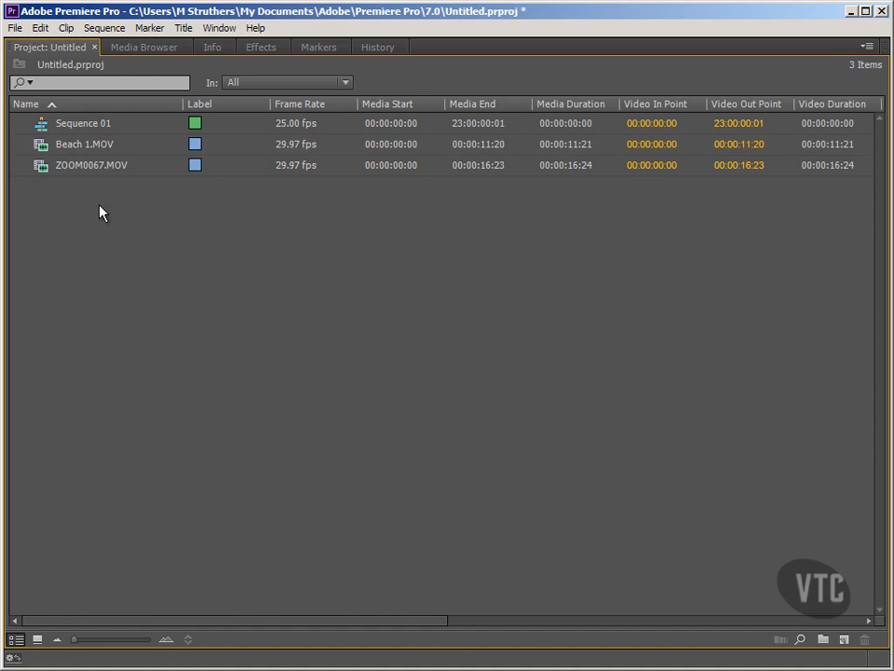
Step: Rename the ZOOM0067.MOV clip in the project as Beach 2
left_click(87, 172)
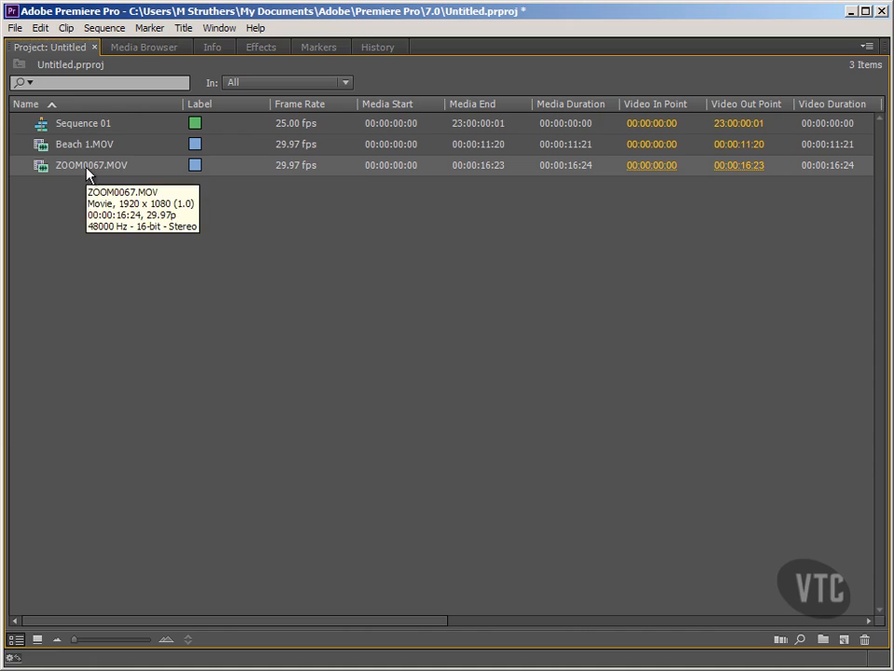
left_click(90, 169)
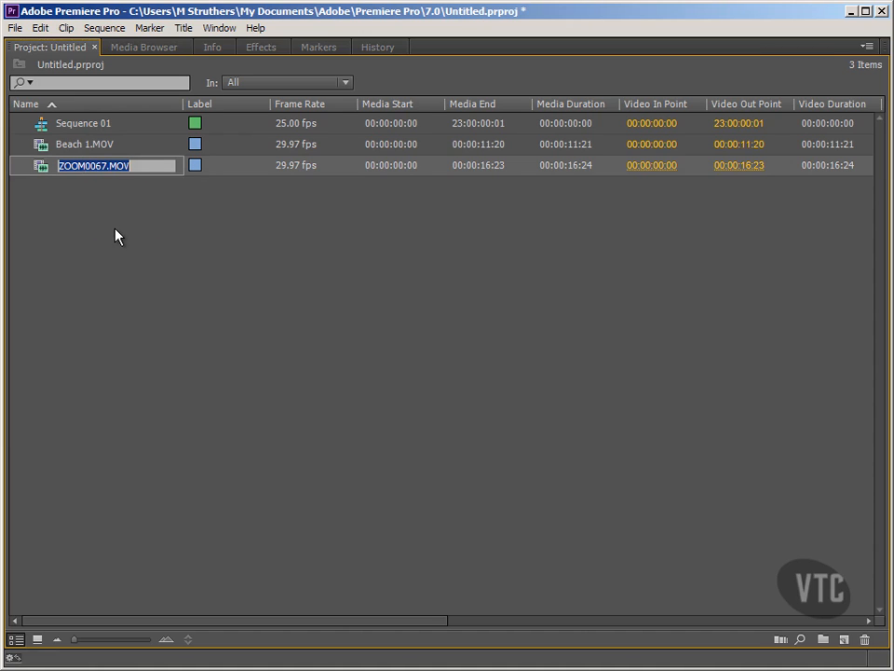
type("Beach 2")
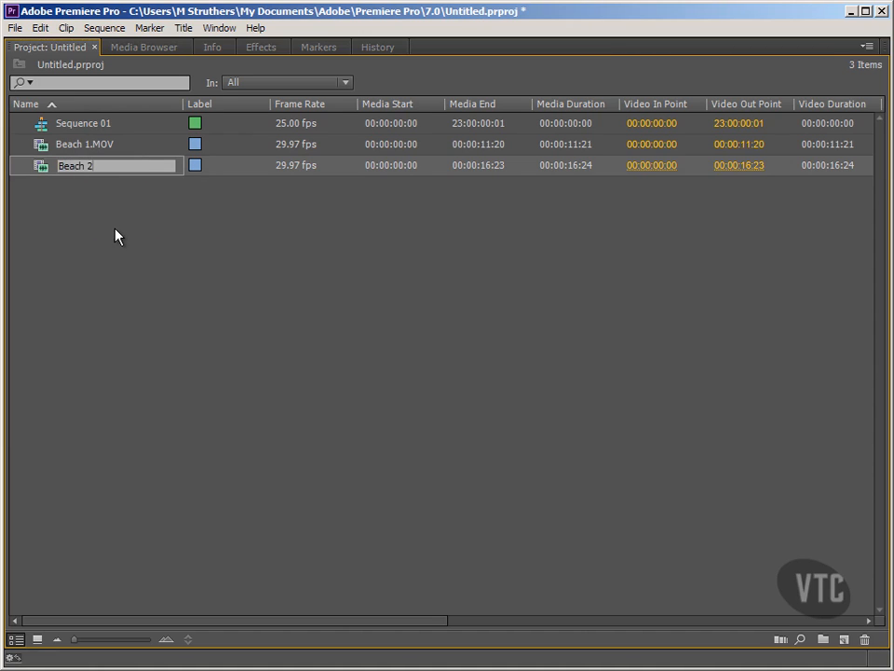
left_click(126, 253)
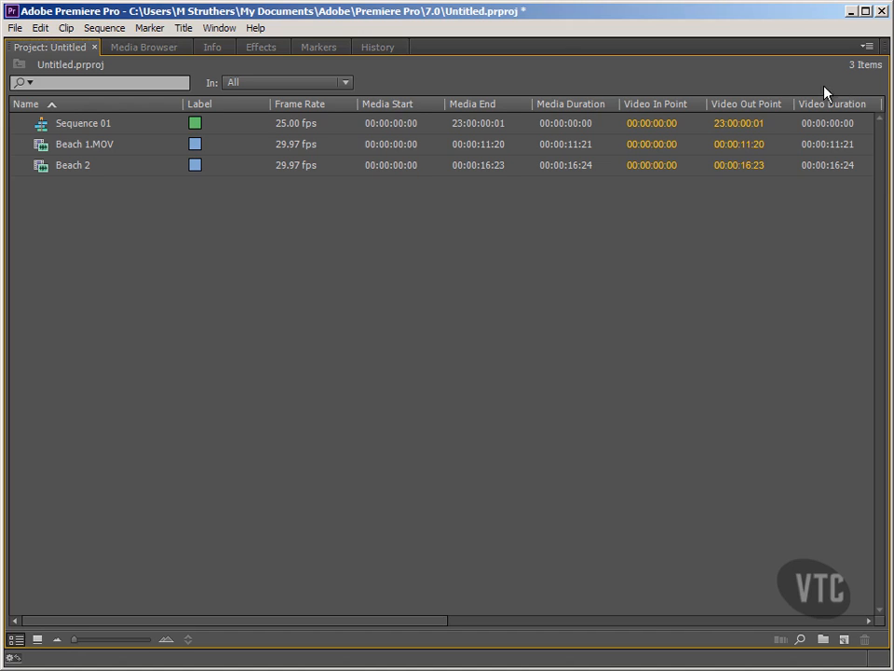
Step: Turn on thumbnails for the project's list view and enlarge them to the maximum size
left_click(866, 48)
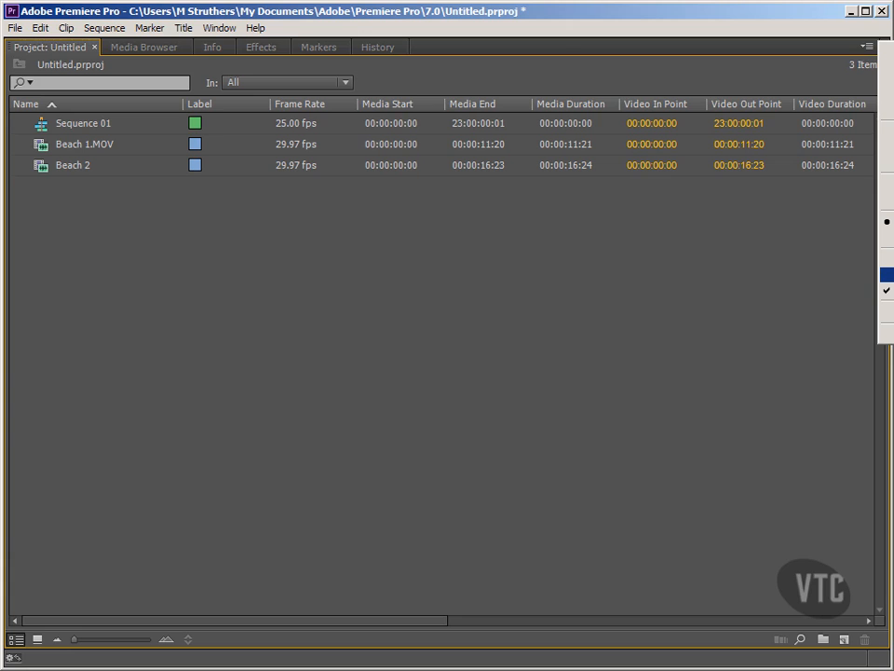
left_click(887, 275)
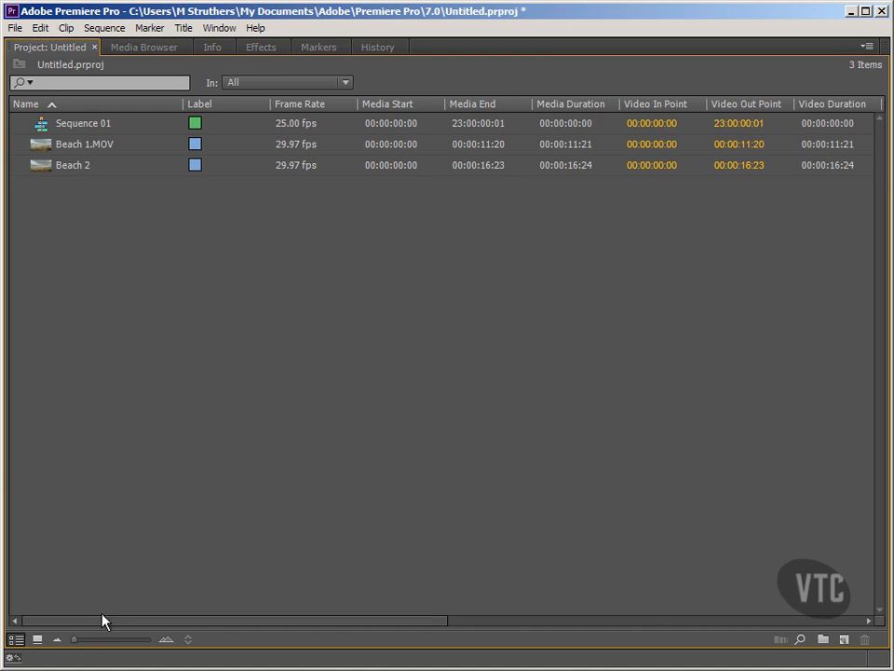
left_click_drag(80, 642, 166, 643)
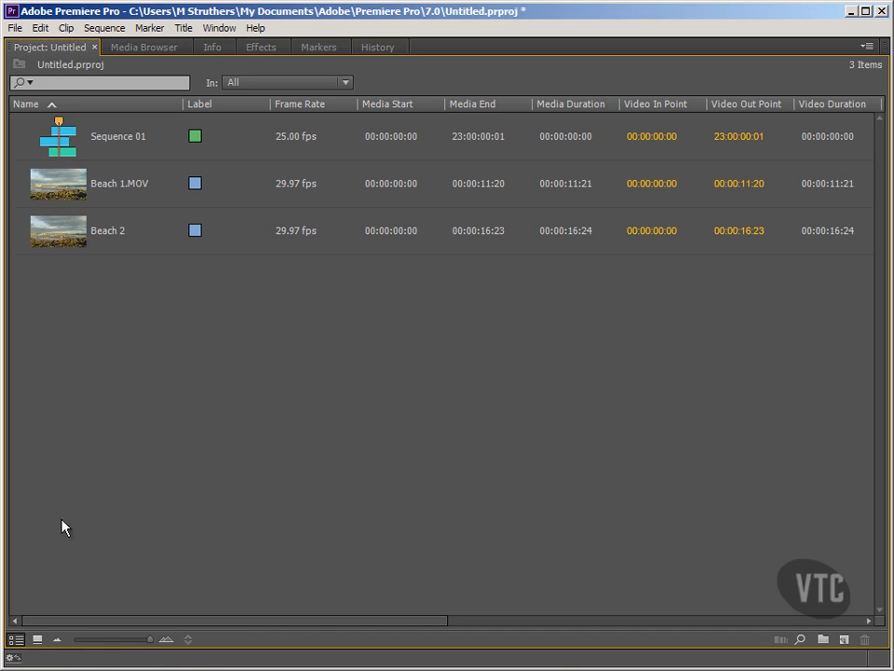
Step: Switch the project items to icon view and enlarge their thumbnails to the maximum size
left_click(36, 640)
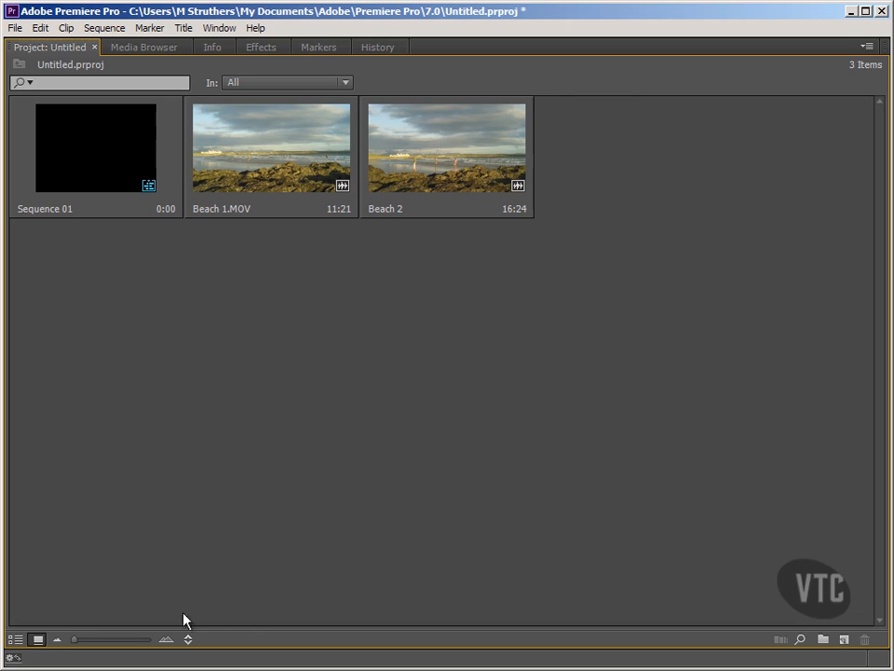
left_click_drag(76, 641, 159, 643)
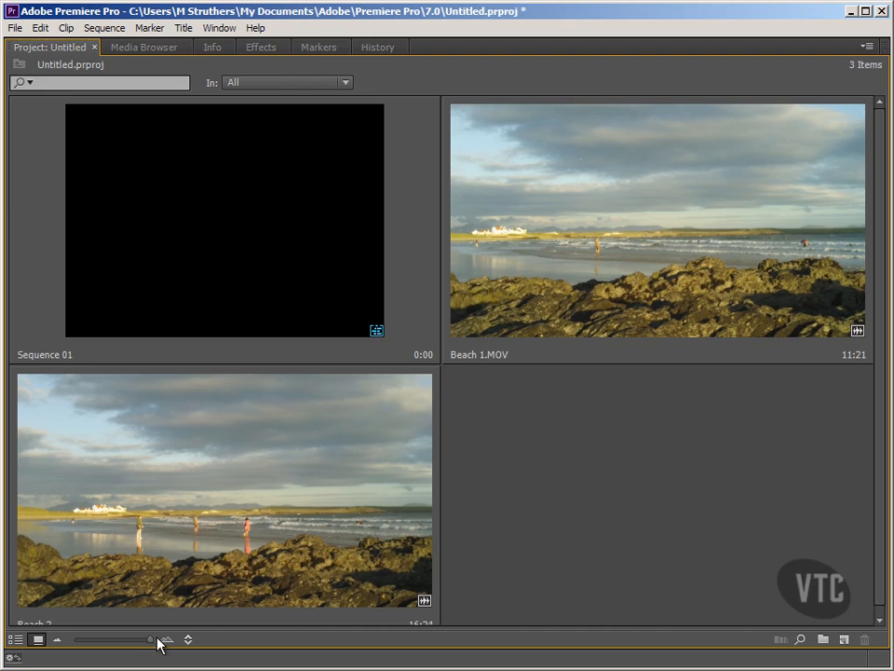